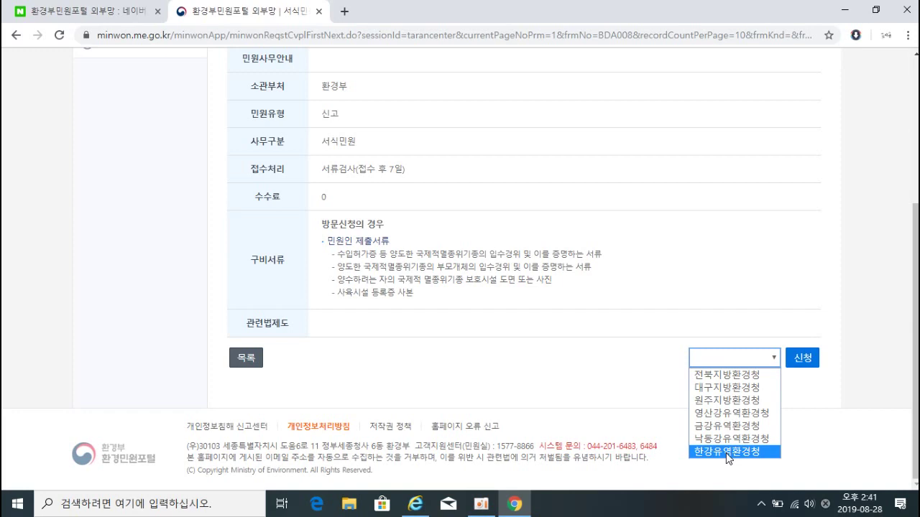
- Start the application with 한강유역환경청 as the receiving office and continue past the prefilled applicant information
click(728, 453)
click(793, 360)
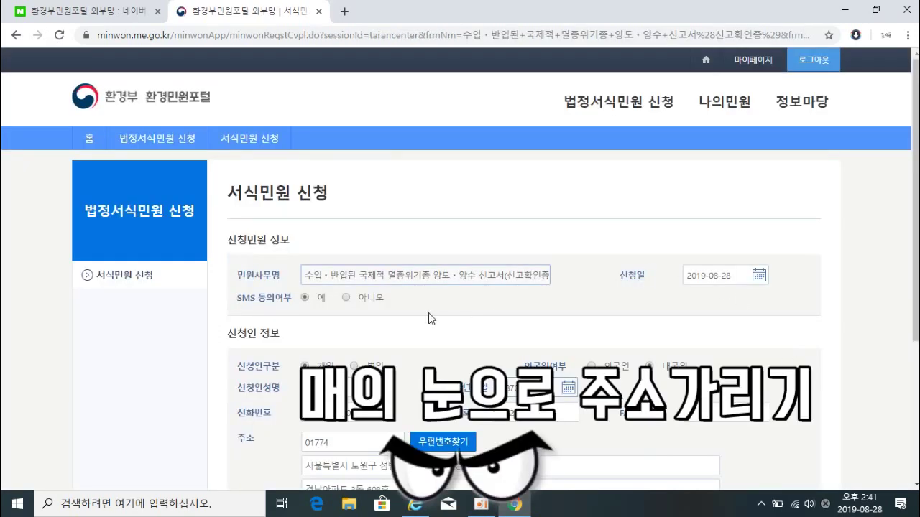
scroll(503, 302, down, 1)
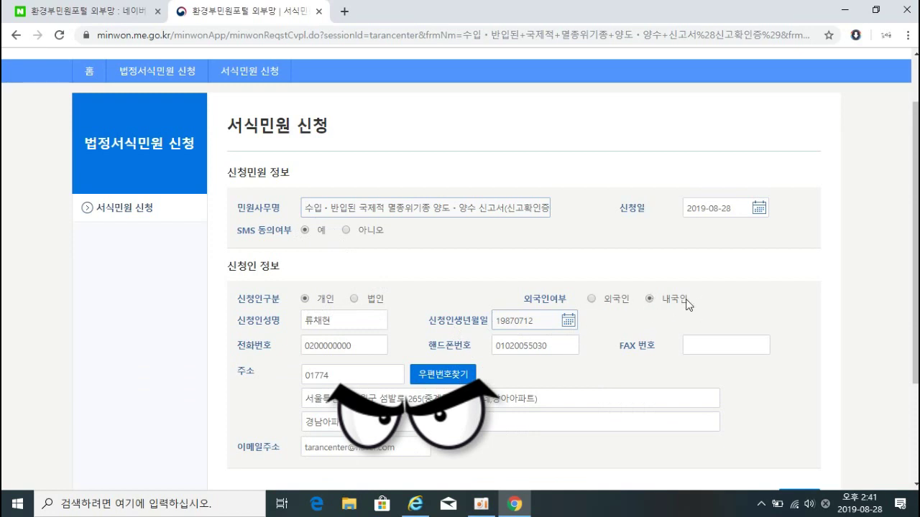
scroll(664, 308, down, 2)
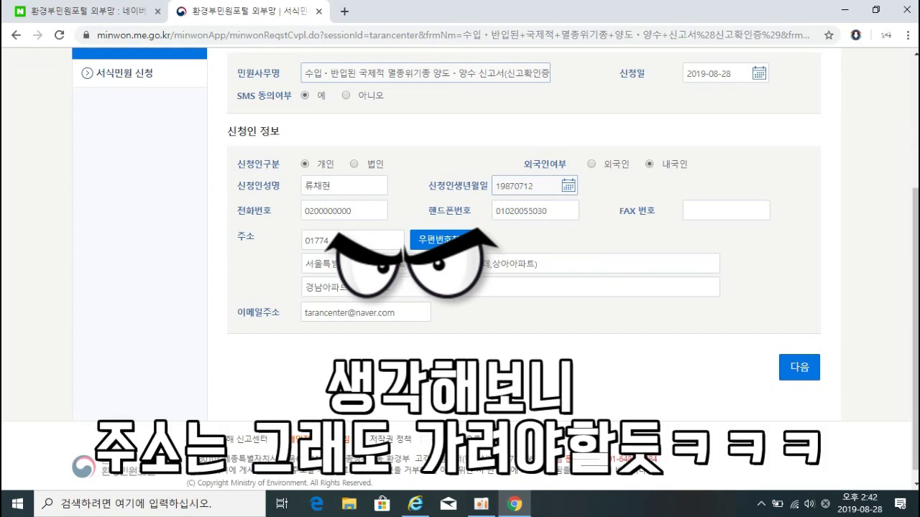
scroll(803, 355, down, 1)
click(796, 356)
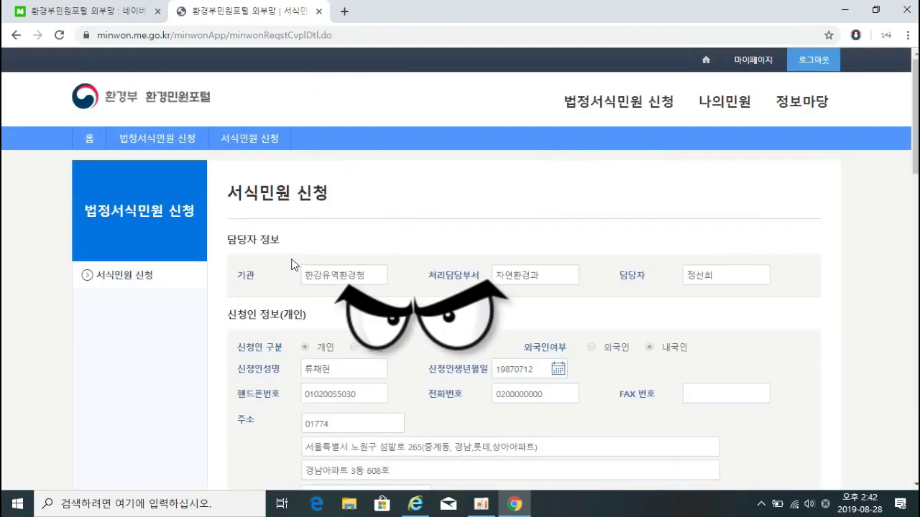
- Set the application type (신청구분) to 양수 and go to the transferor's (양도인) name field
scroll(381, 237, down, 2)
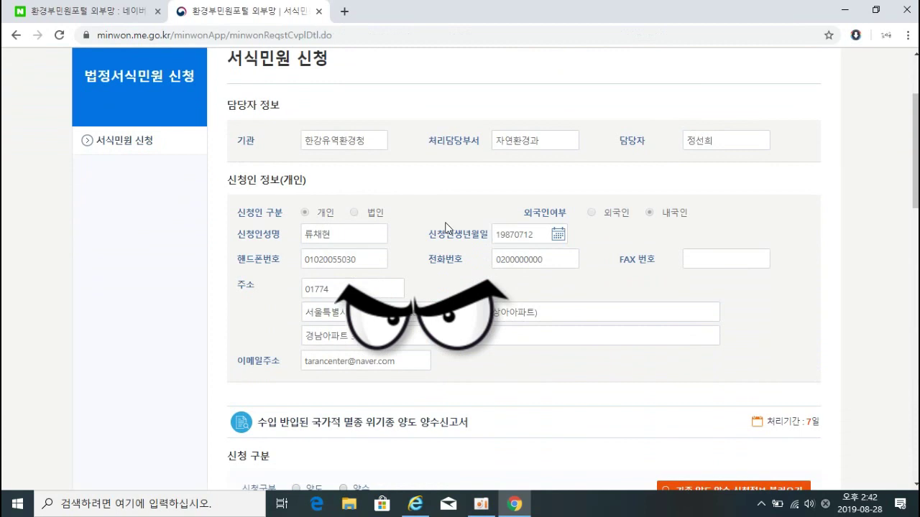
scroll(446, 227, down, 5)
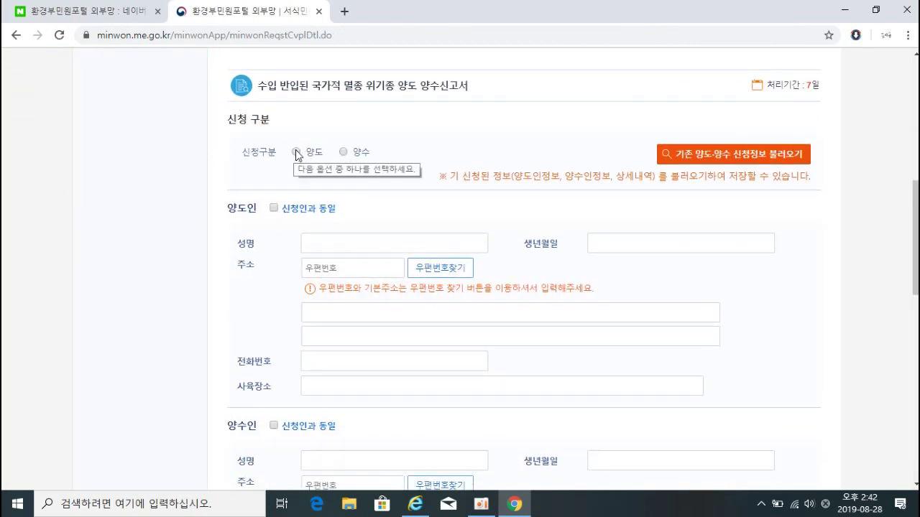
click(343, 154)
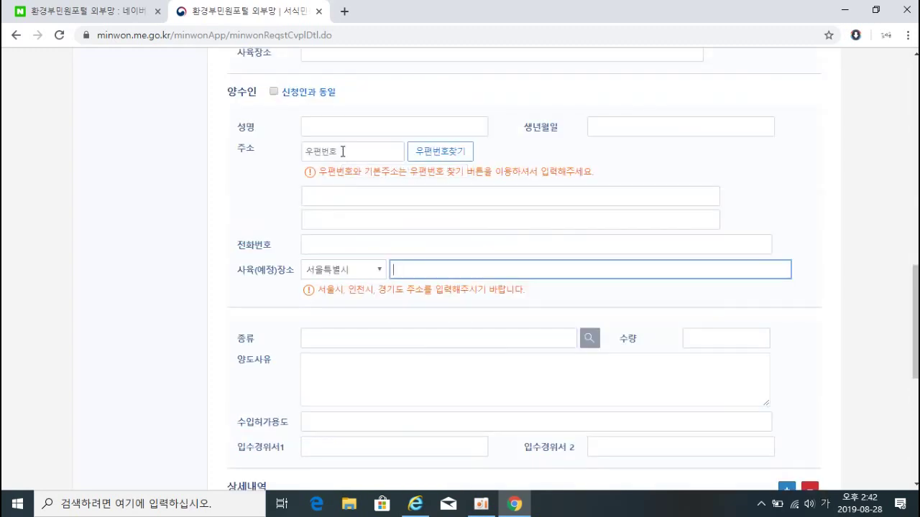
scroll(296, 99, up, 3)
click(319, 110)
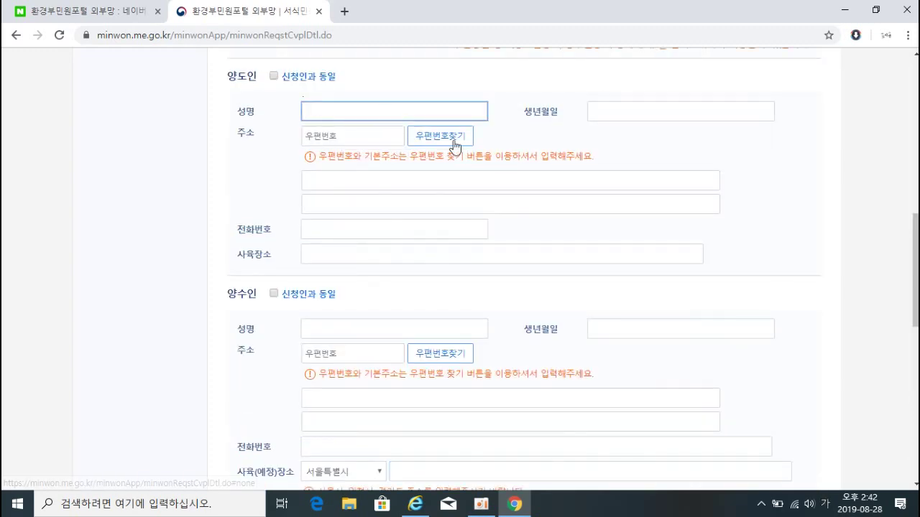
scroll(298, 153, up, 1)
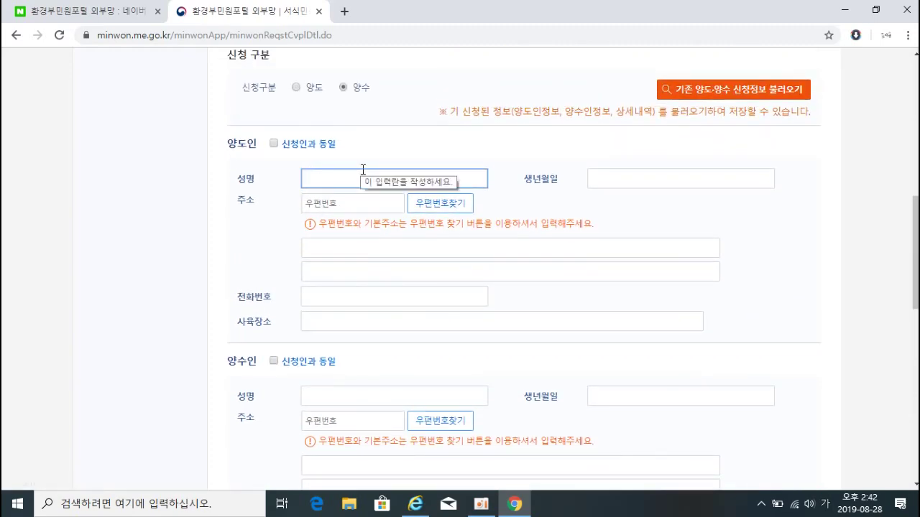
- View the transfer certificate photo 양도양수.jpg from the desktop and return to the application form in Chrome
click(838, 14)
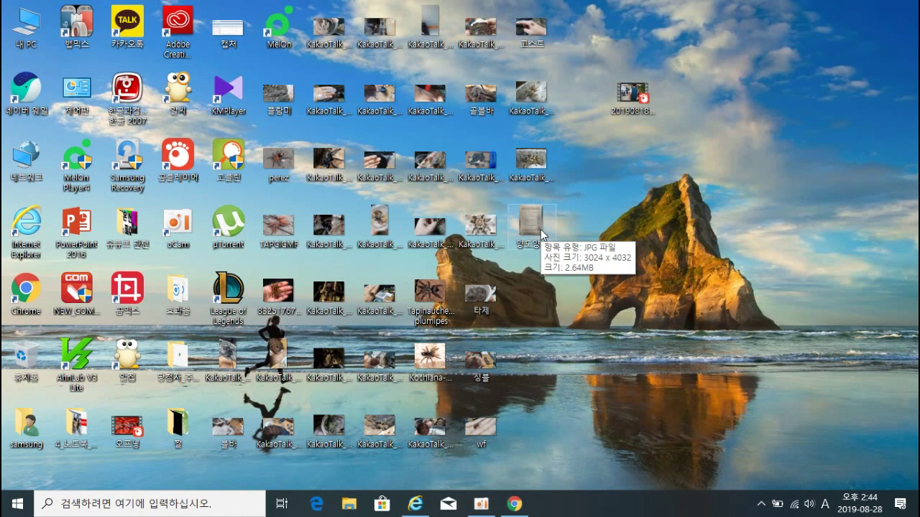
double_click(531, 225)
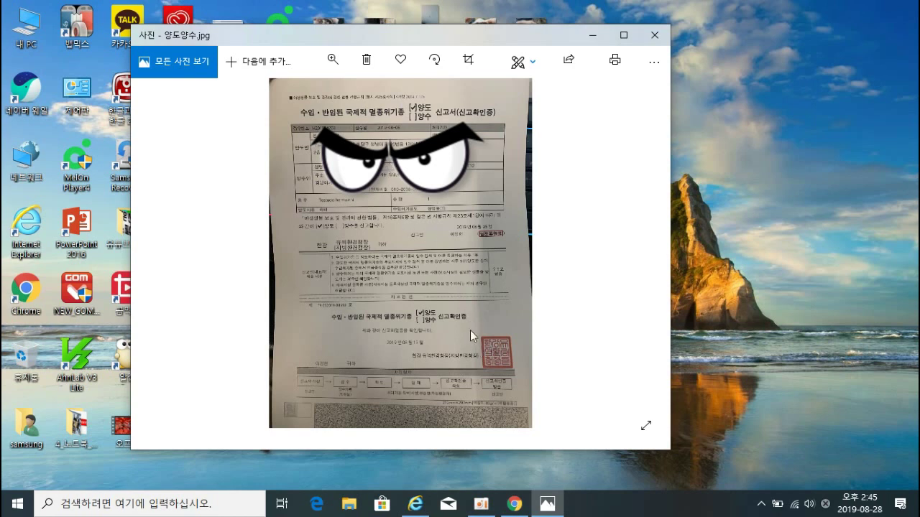
click(519, 506)
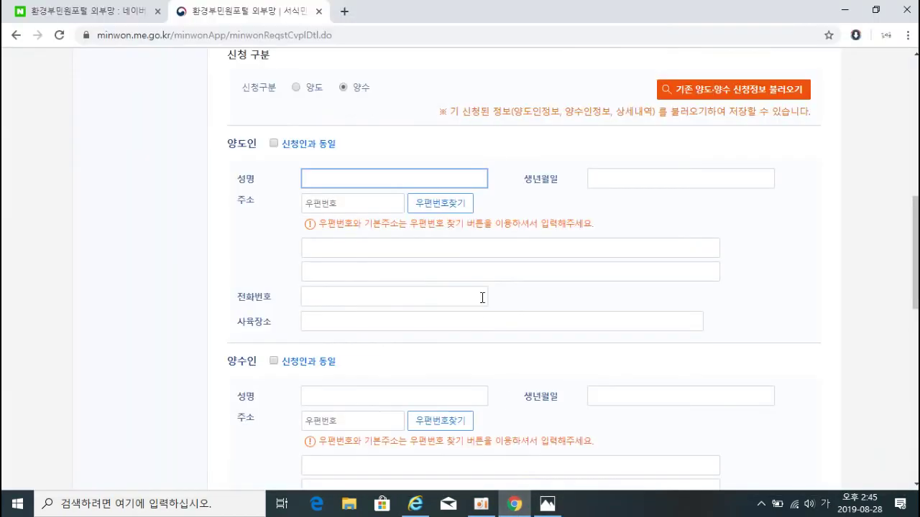
scroll(482, 298, down, 3)
text(ㄴㅁ어ㅣ호)
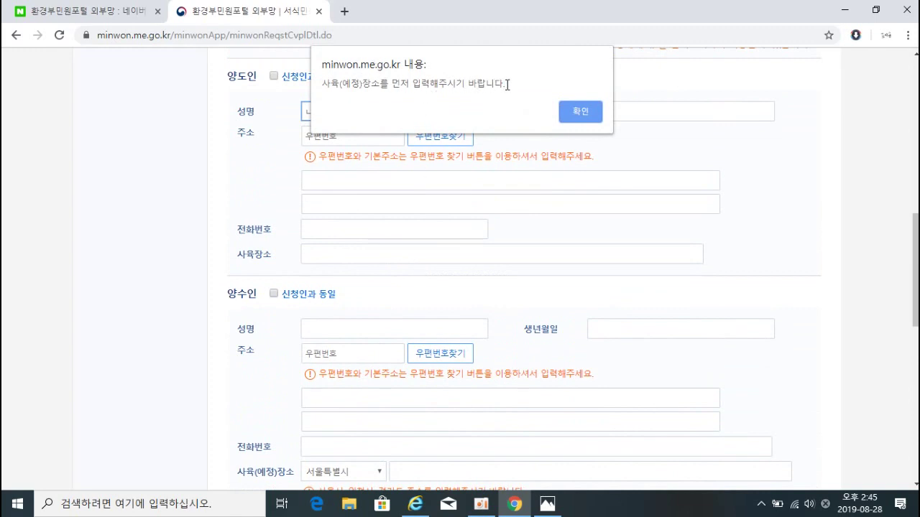
click(580, 111)
text(히)
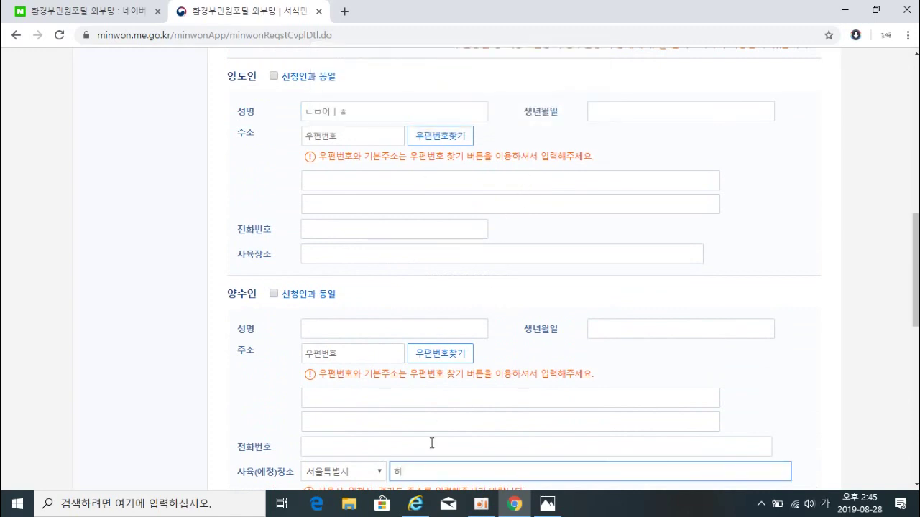
drag(421, 472, 353, 476)
key(BackSpace)
- Fill the transferee (양수인) section with the applicant's own details and enter the address of the planned rearing place
scroll(277, 230, down, 1)
click(273, 226)
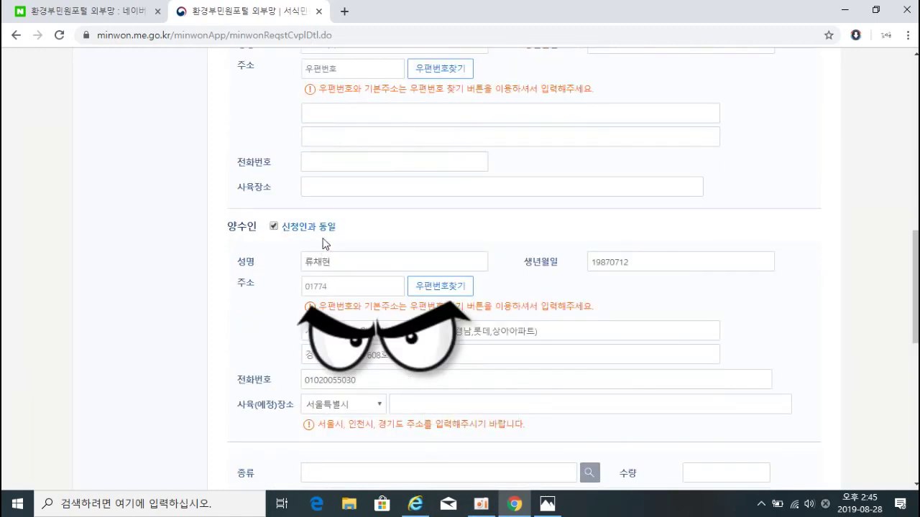
click(414, 404)
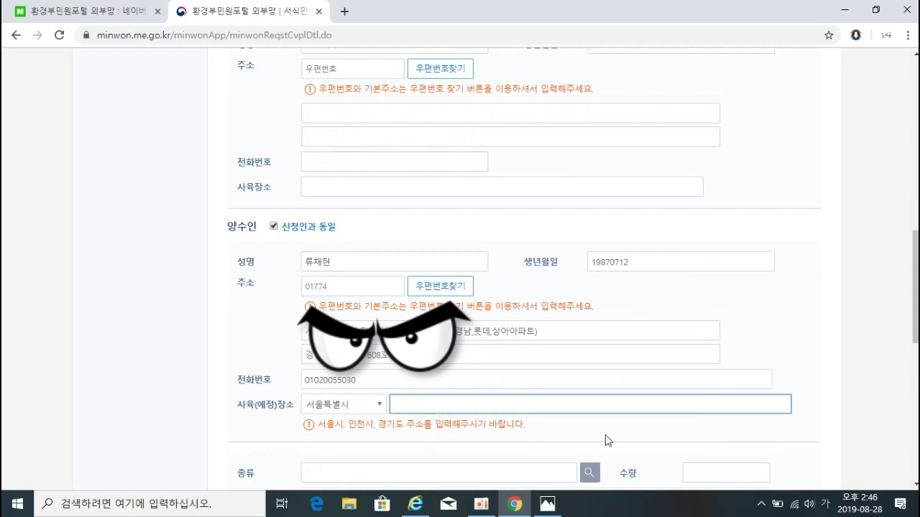
key(ctrl+v)
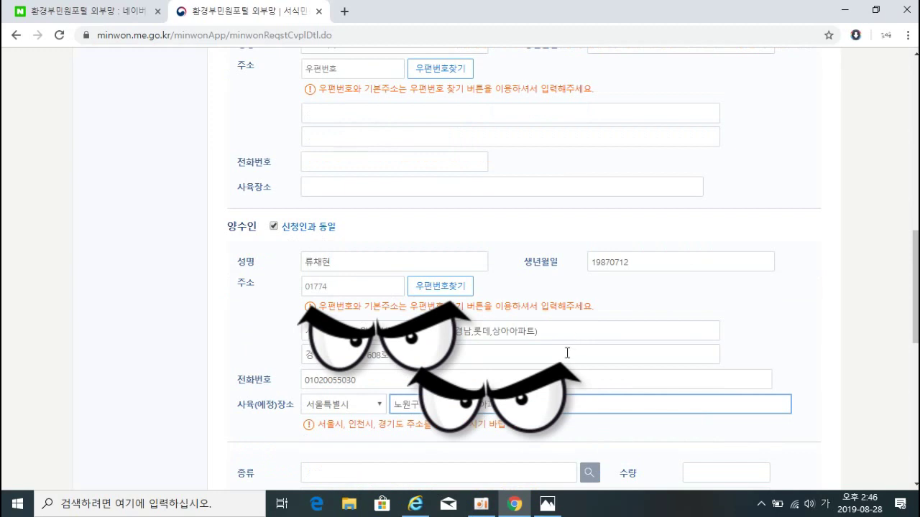
- Clear the stray text from the transferor's (양도인) name field
scroll(508, 373, up, 2)
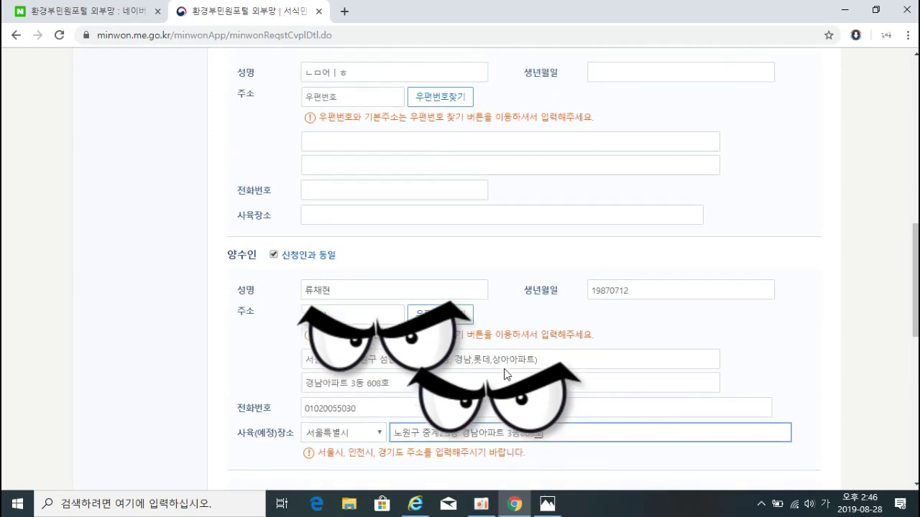
click(368, 179)
drag(368, 180, 175, 230)
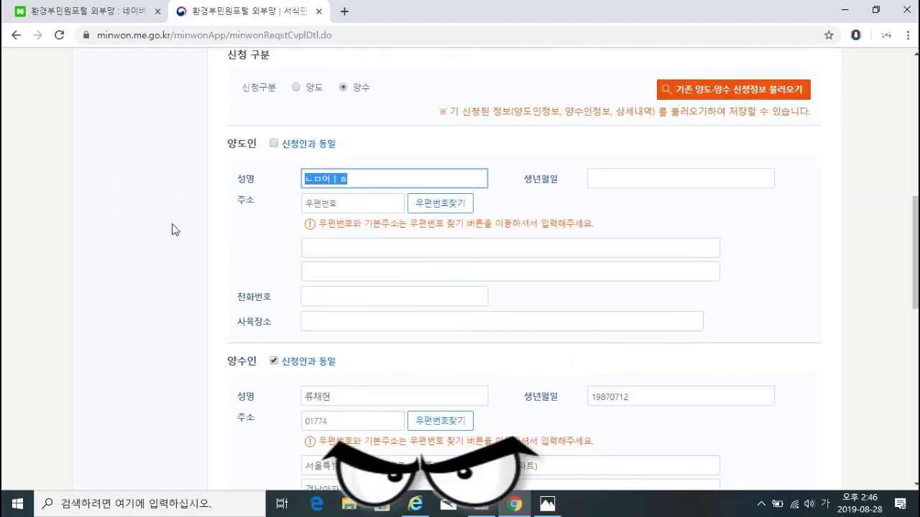
key(BackSpace)
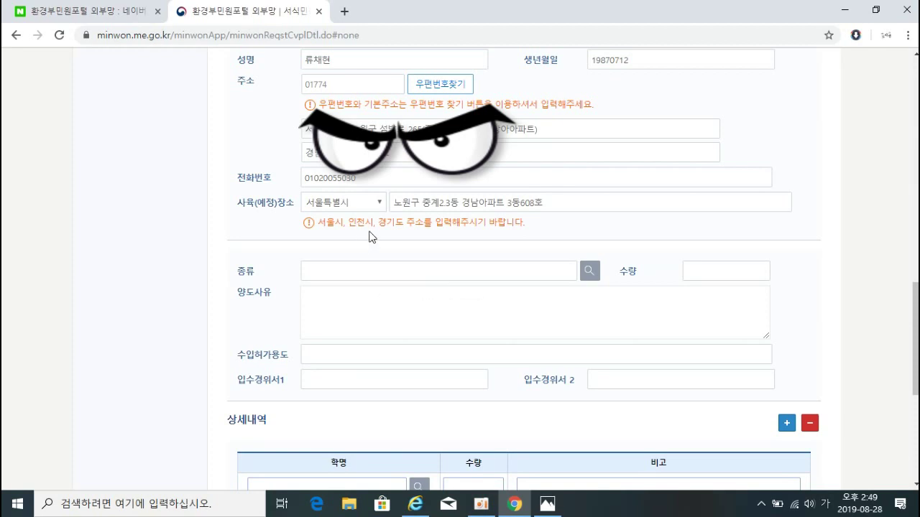
- Search the species (종류) lookup by common name (보통명) for hermanni
scroll(371, 238, down, 2)
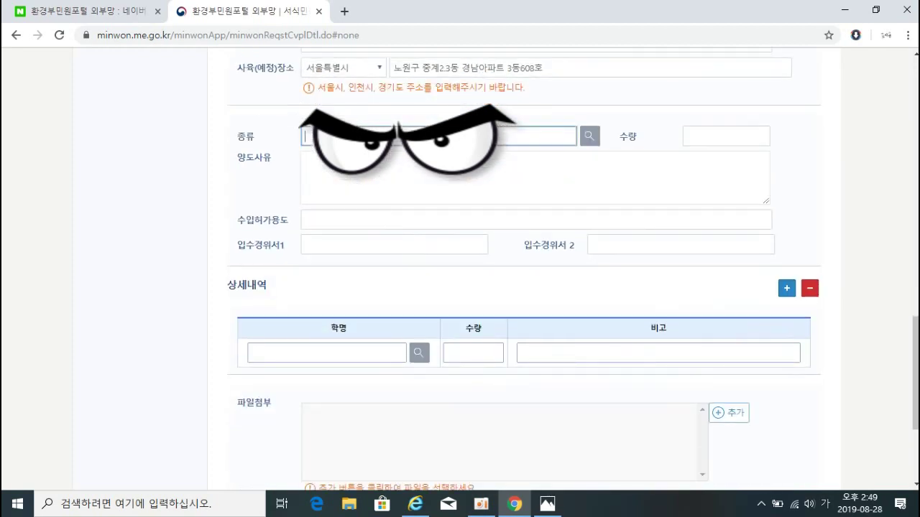
click(589, 136)
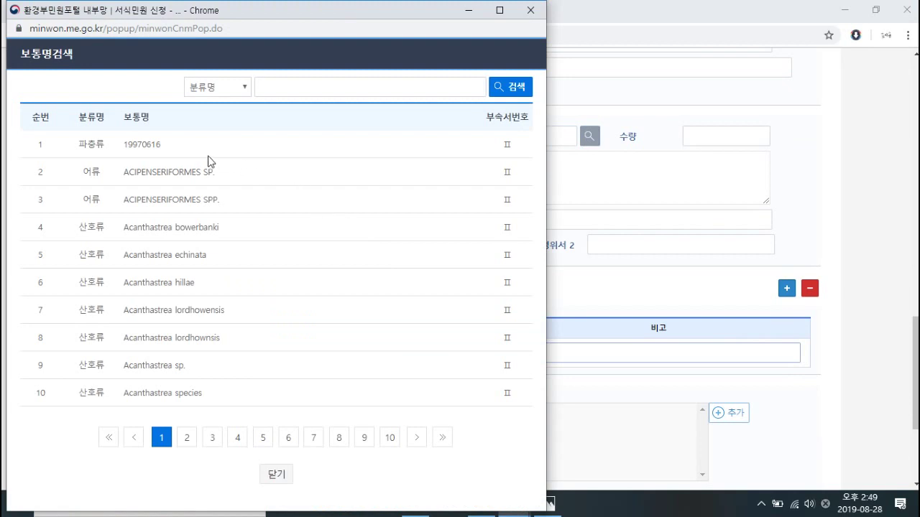
click(220, 94)
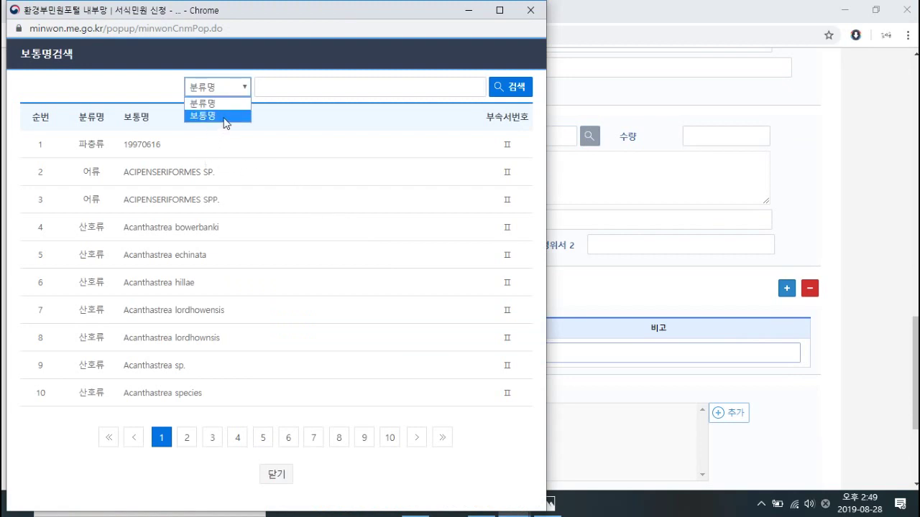
click(223, 121)
click(302, 79)
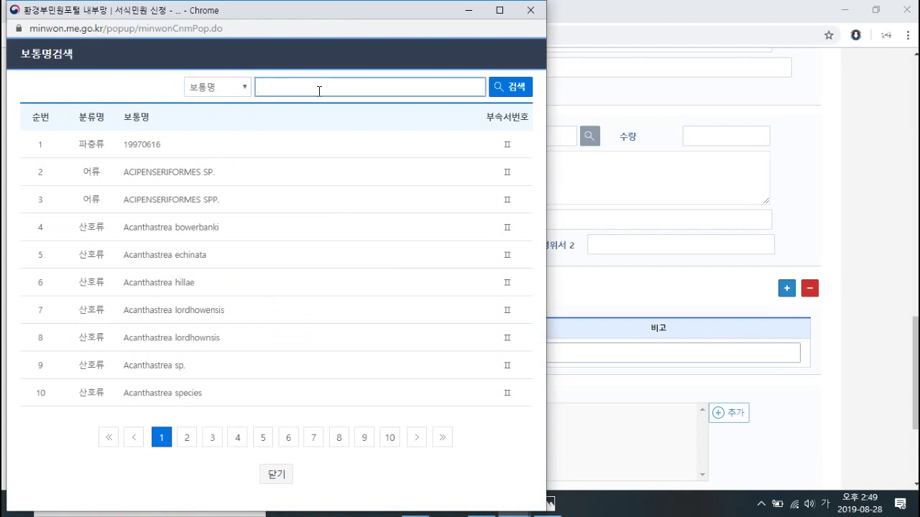
text(ㅁㅊ)
key(BackSpace)
key(BackSpace)
key(Hangul)
text(hermanni)
key(Return)
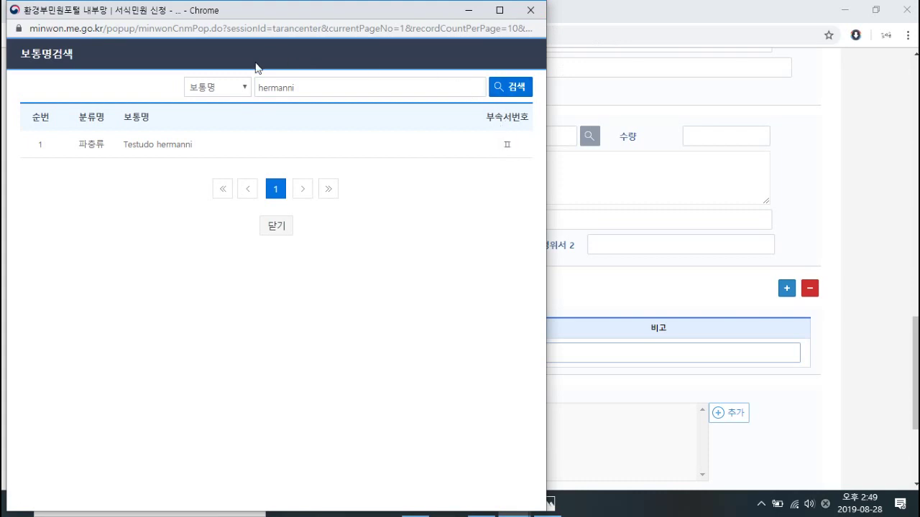
- Choose Testudo hermanni as the species and set the quantity (수량) to 1
click(172, 144)
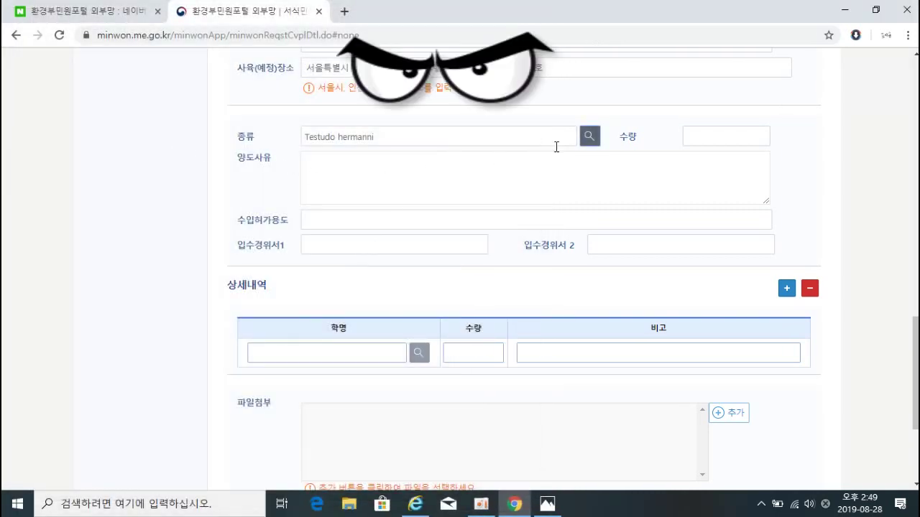
click(734, 132)
text(1)
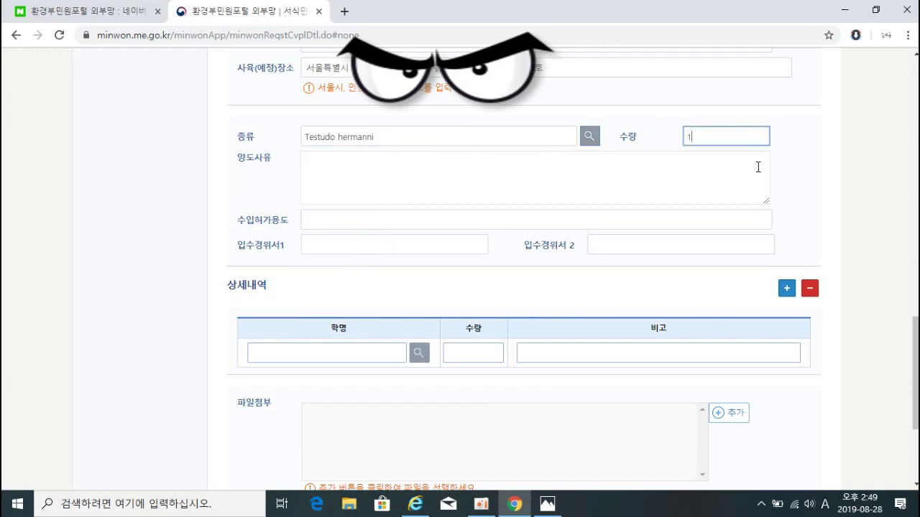
- Enter the transfer reason (양도사유) "사육하기위해 샵에서 데려왔음." and set the import permit purpose (수입허가용도) to 상업용
click(660, 188)
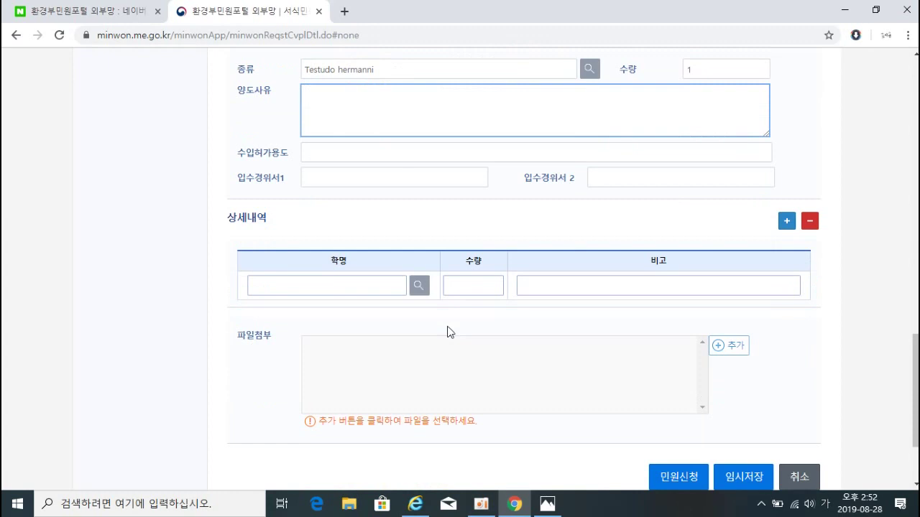
text(사육하기위해 샵에서 데)
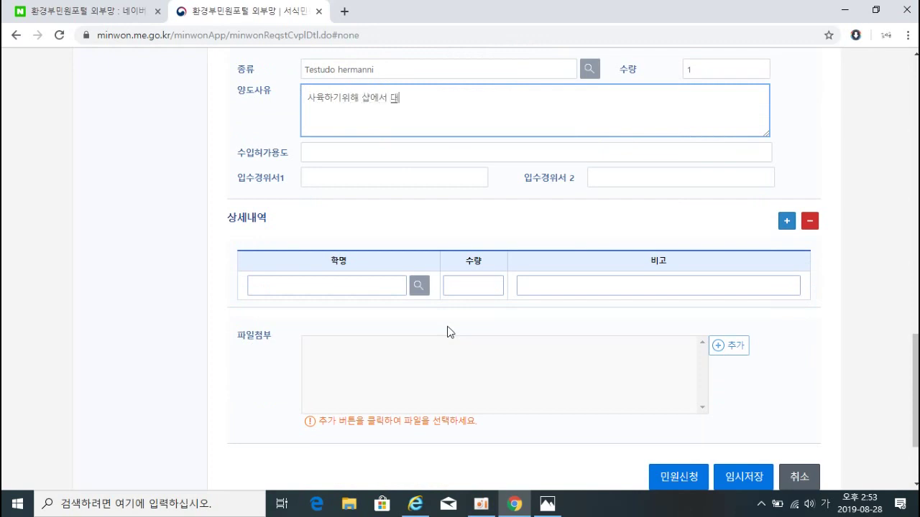
text(려오음.)
click(393, 151)
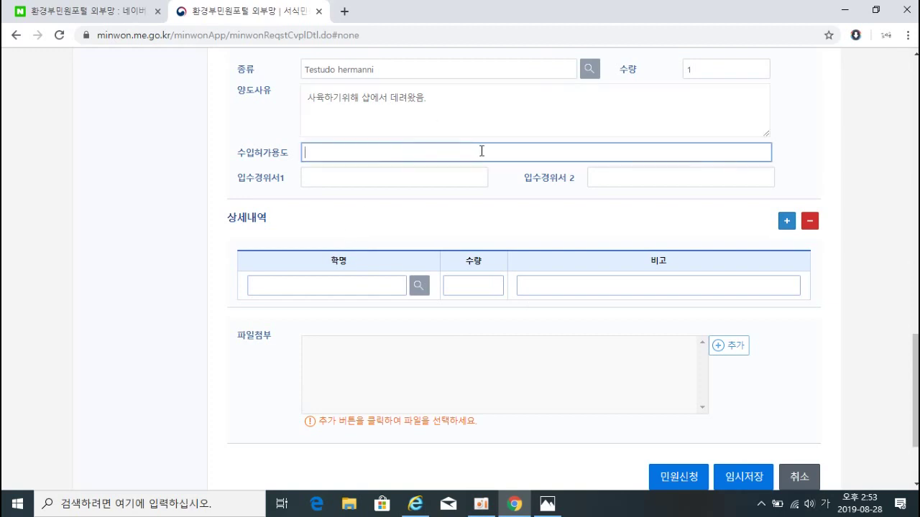
text(상업용)
- Enter "곤충하모니에서 입양을 해서 서류가 나옴." as the first acquisition statement (입수경위서1)
click(341, 174)
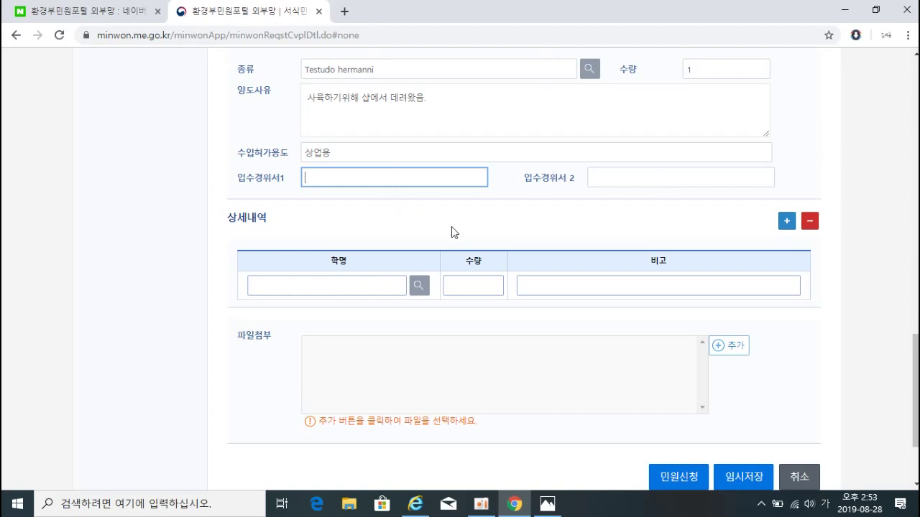
text(곤충하모니엣)
text(서 입양으)
text(ㄹ 헤)
key(BackSpace)
text(ㅐ서 나)
key(BackSpace)
key(BackSpace)
text(서류가 나옴.)
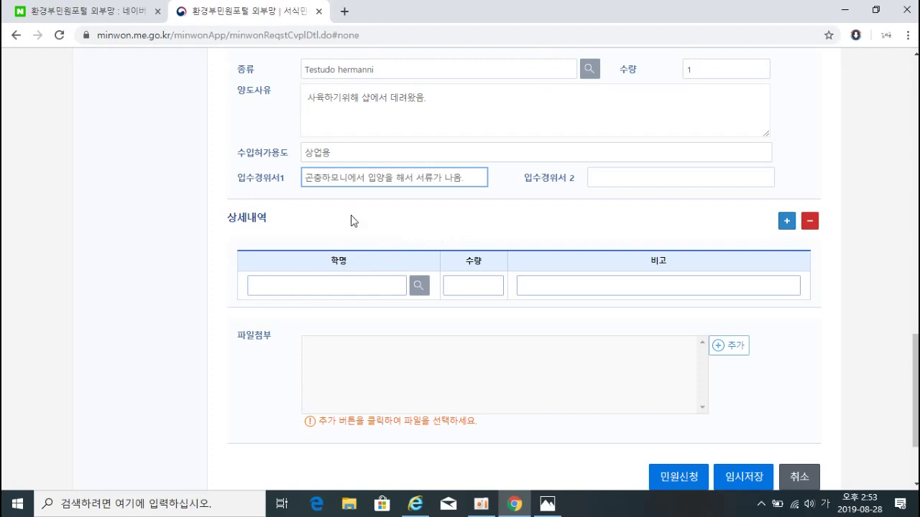
- Search the scientific name (학명) lookup of the detail row (상세내역) by 영문명 for hermanni
scroll(340, 253, down, 1)
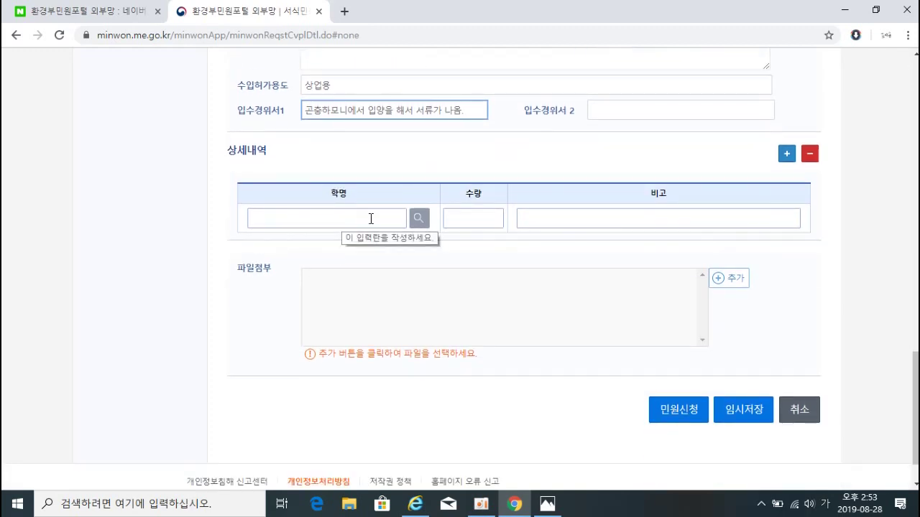
click(417, 226)
click(249, 101)
click(231, 137)
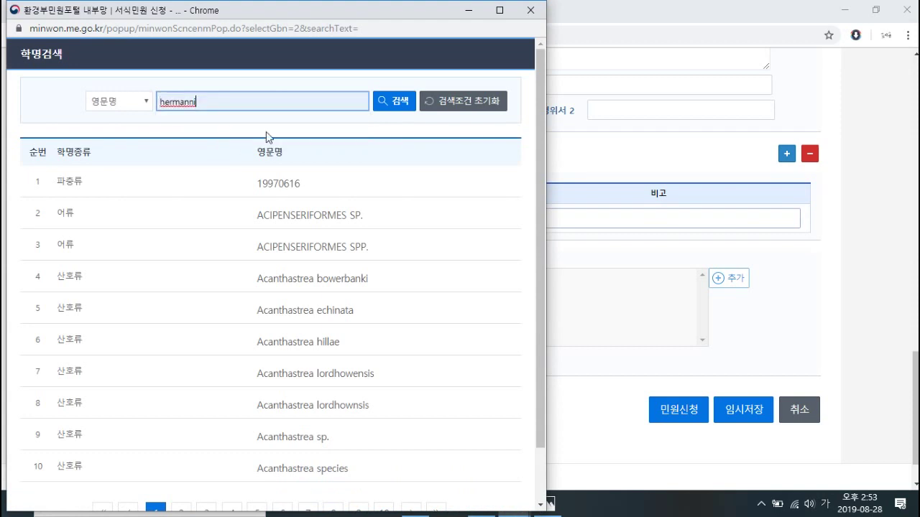
click(385, 106)
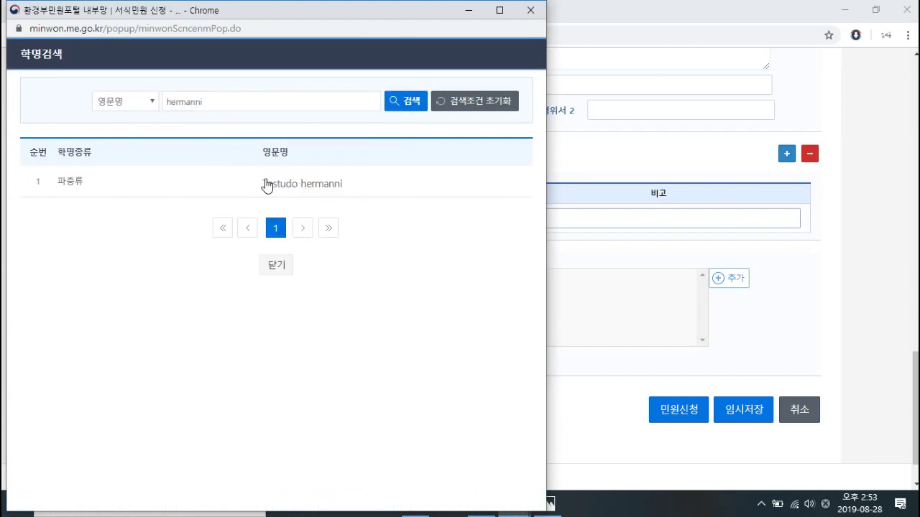
- Select Testudo hermanni as the scientific name (학명) of the detail row (상세내역) and set its quantity (수량) to 1
click(265, 185)
click(464, 225)
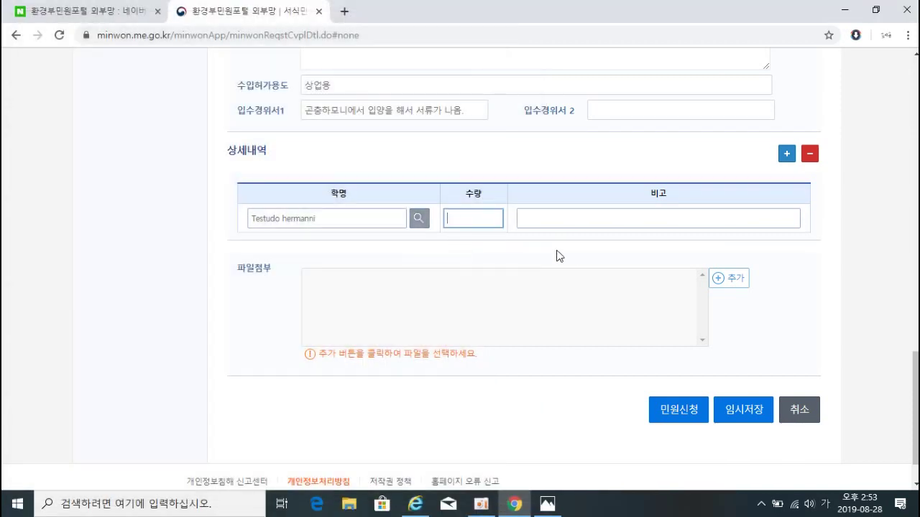
text(1)
click(575, 218)
click(484, 314)
- Attach the image 양도양수.jpg from the desktop as the report's supporting file (파일첨부)
click(738, 281)
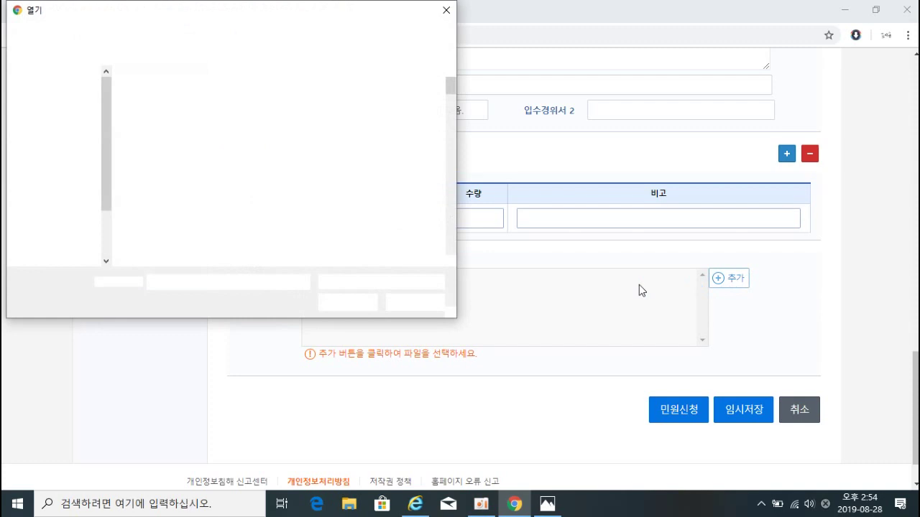
scroll(221, 151, down, 10)
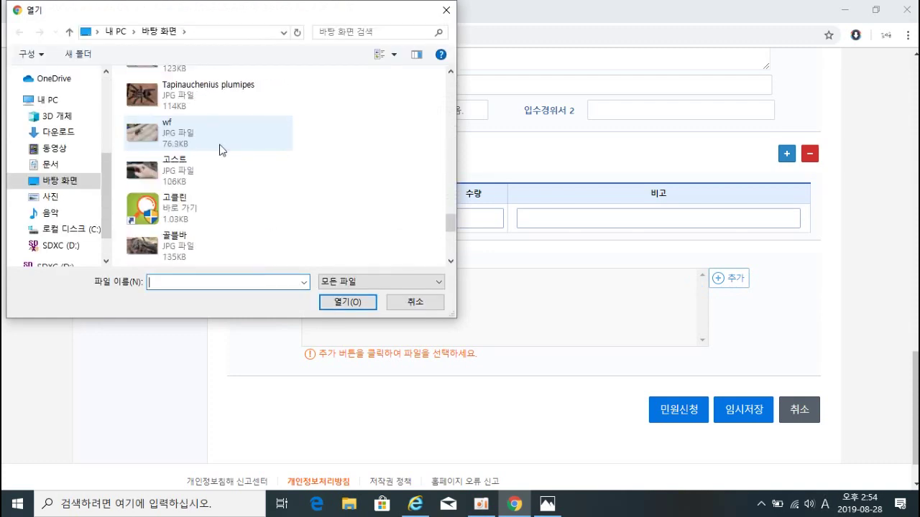
scroll(220, 149, down, 3)
click(190, 134)
double_click(191, 132)
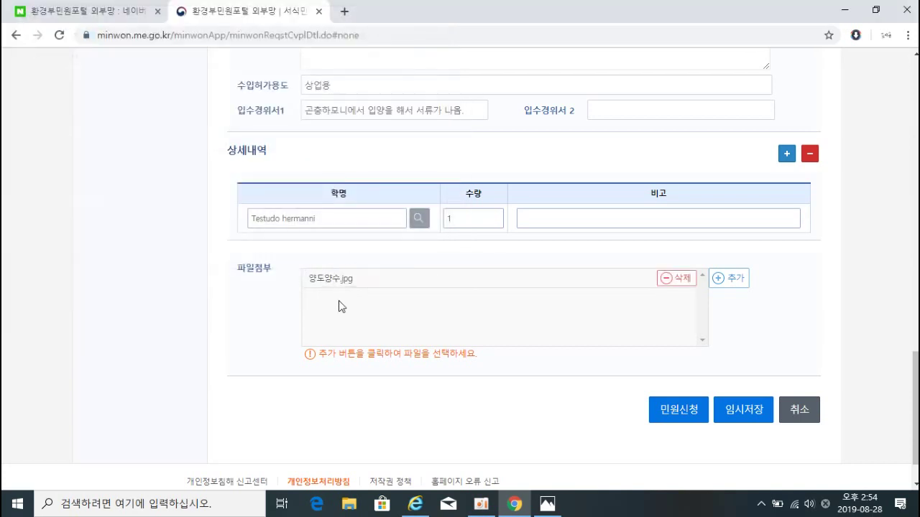
- Submit the completed report as a civil petition (민원신청) and confirm through to the petition application history (민원신청내역)
click(689, 421)
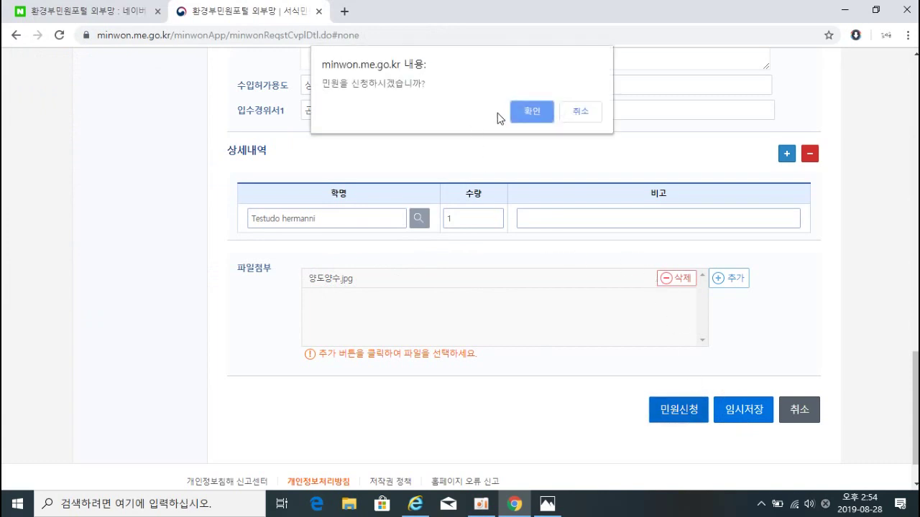
click(524, 113)
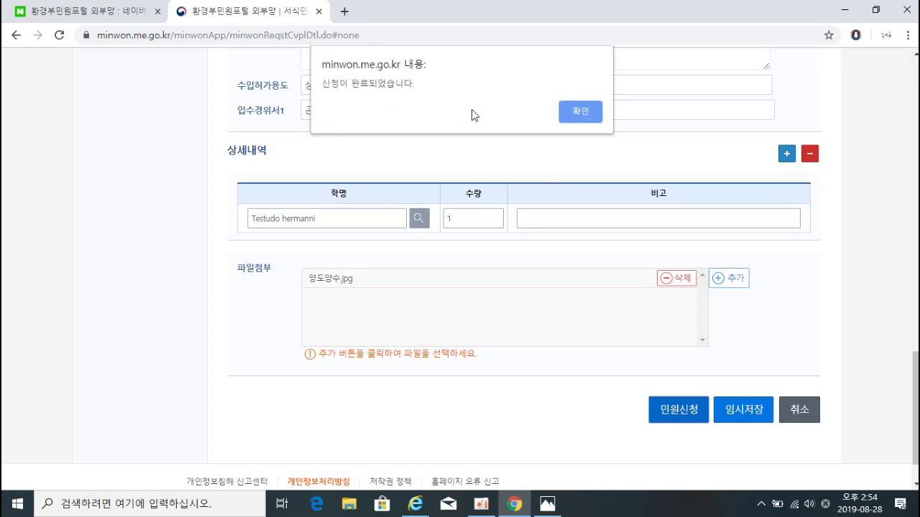
click(582, 112)
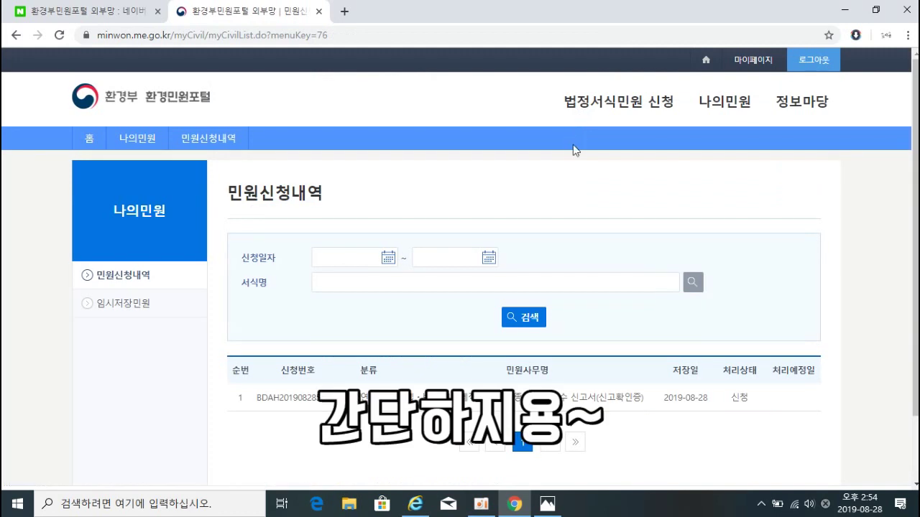
scroll(582, 183, down, 1)
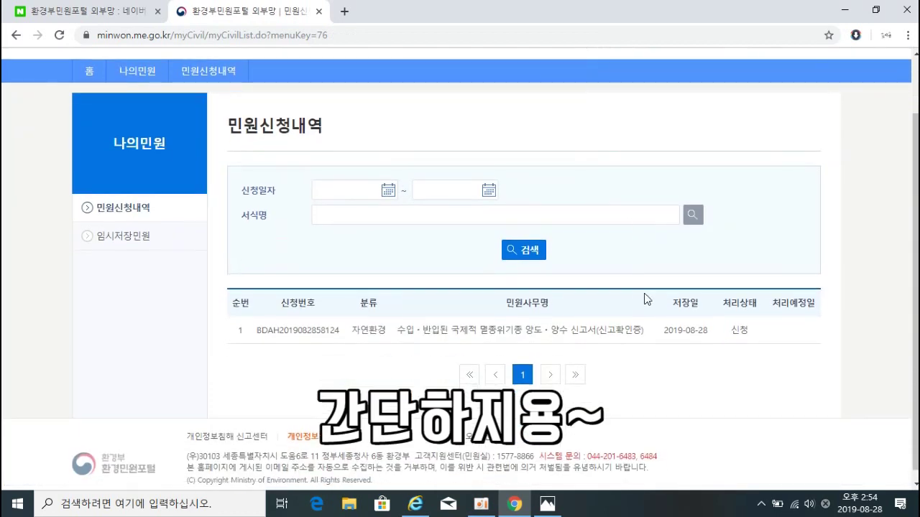